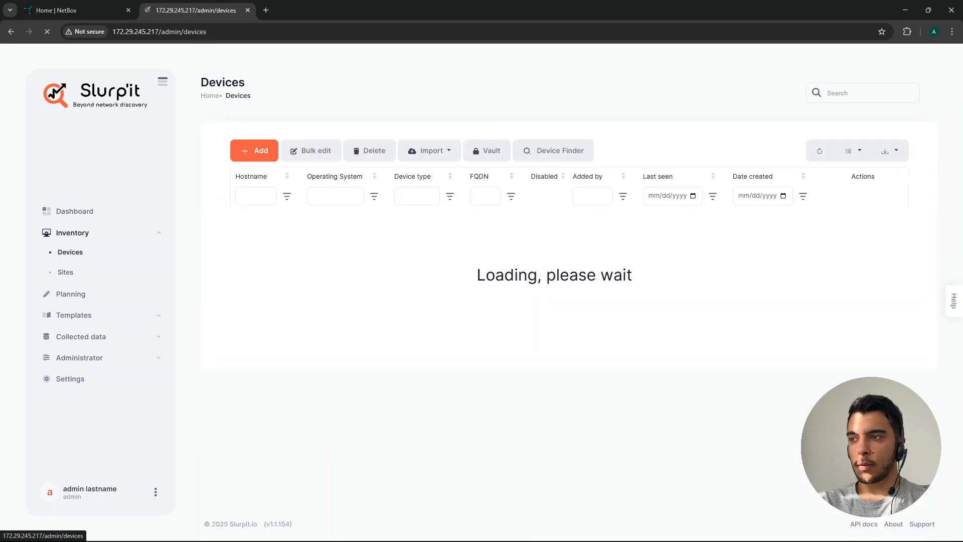
# - Open a new Device Finder entry to examine its available fields, and close it without saving
pyautogui.click(555, 150)
pyautogui.click(239, 210)
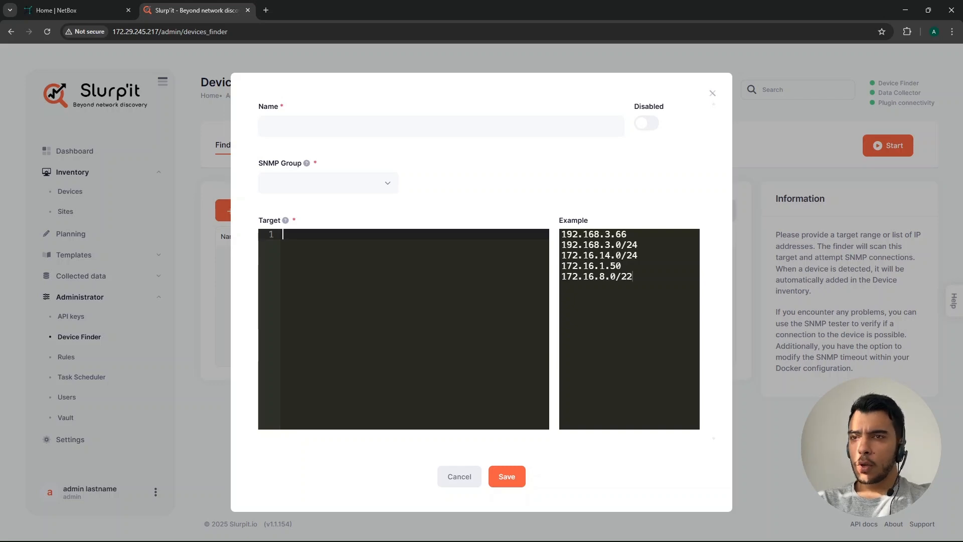
pyautogui.press('Escape')
# - Open the plugin settings, check the authorization type, and test the API connection
pyautogui.click(70, 440)
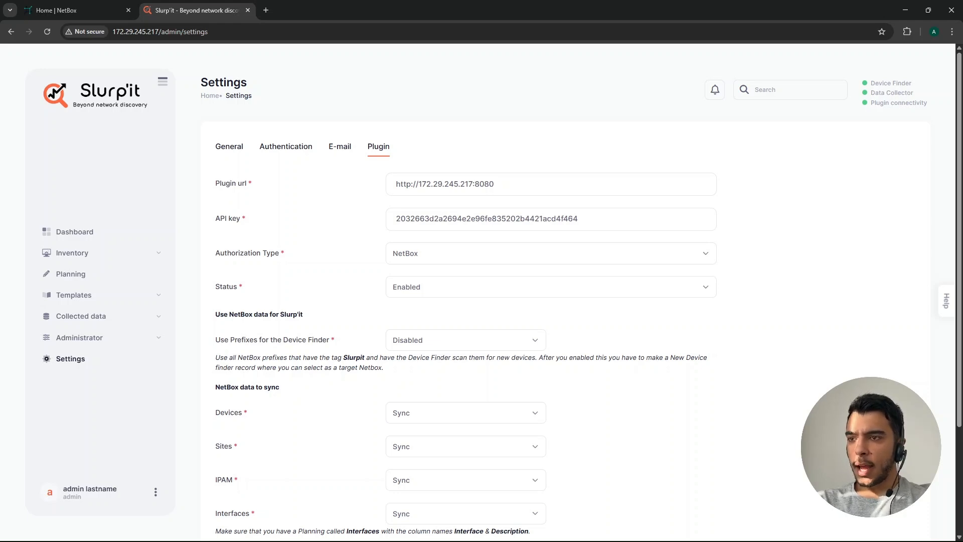
pyautogui.click(551, 253)
pyautogui.click(551, 254)
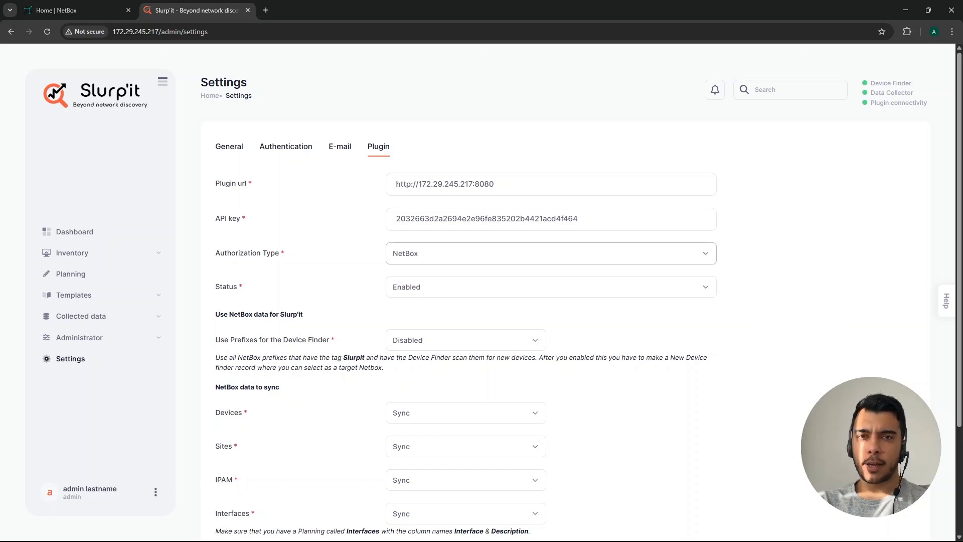
pyautogui.scroll(-3, 643, 351)
pyautogui.click(643, 483)
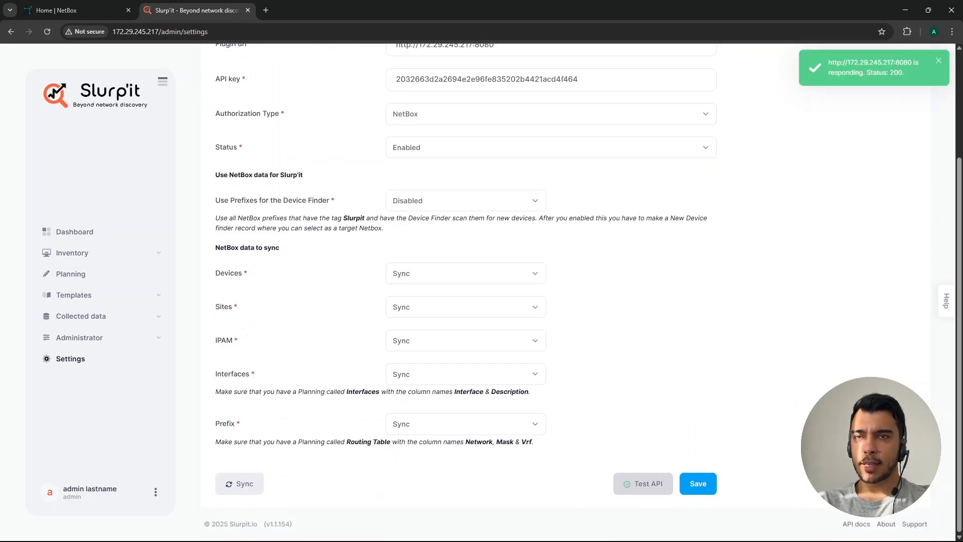
pyautogui.scroll(3, 643, 484)
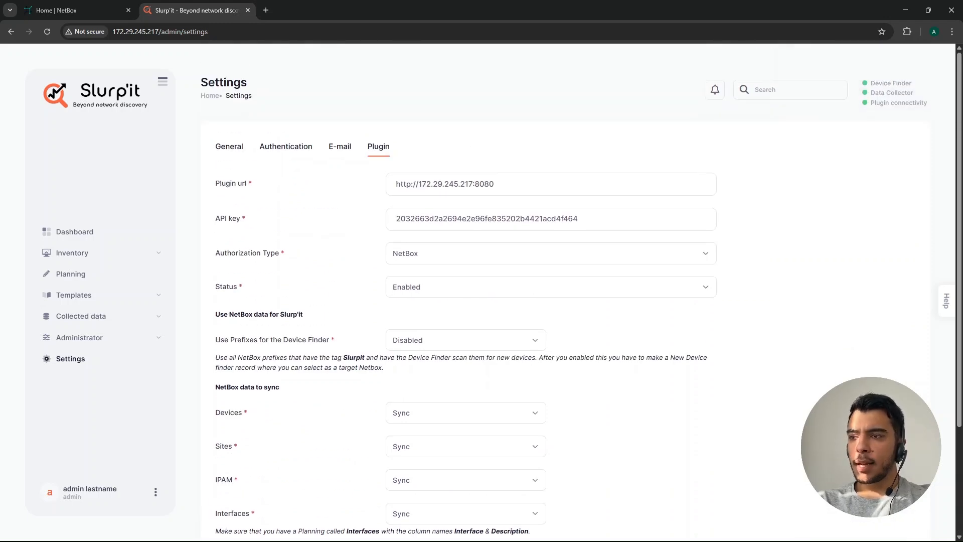
# - Enable the use of NetBox prefixes for the Device Finder, then test and save the plugin settings
pyautogui.moveTo(215, 314); pyautogui.dragTo(303, 315)
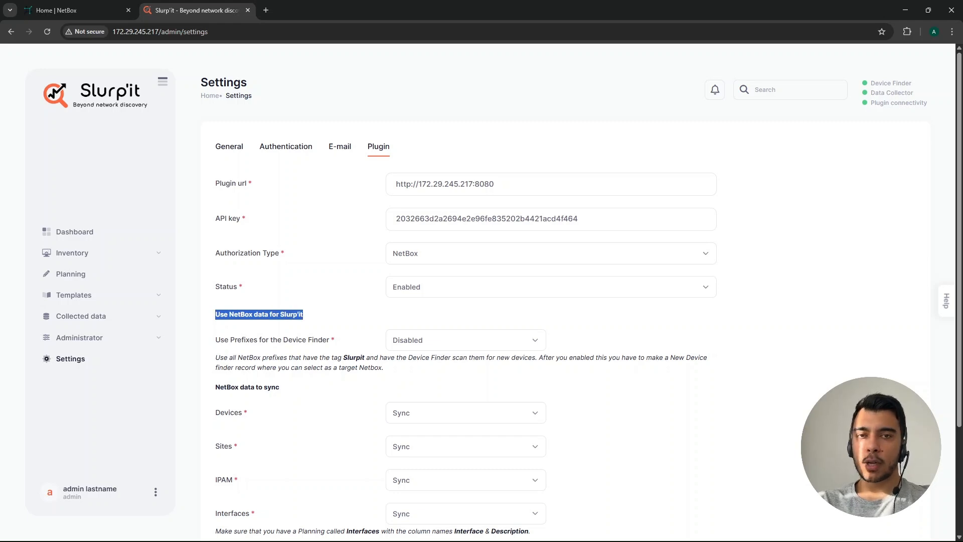
pyautogui.click(321, 315)
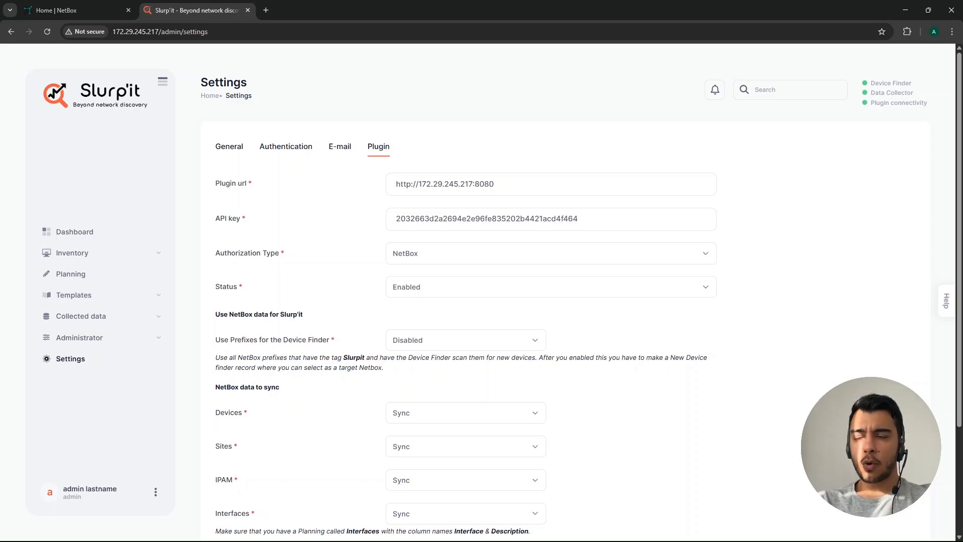
pyautogui.click(466, 340)
pyautogui.click(404, 356)
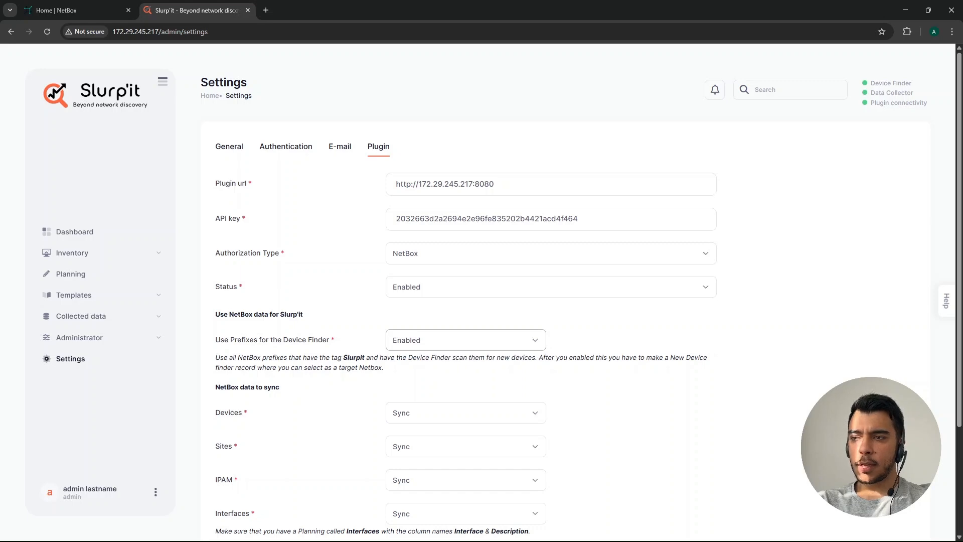
pyautogui.scroll(-3, 565, 291)
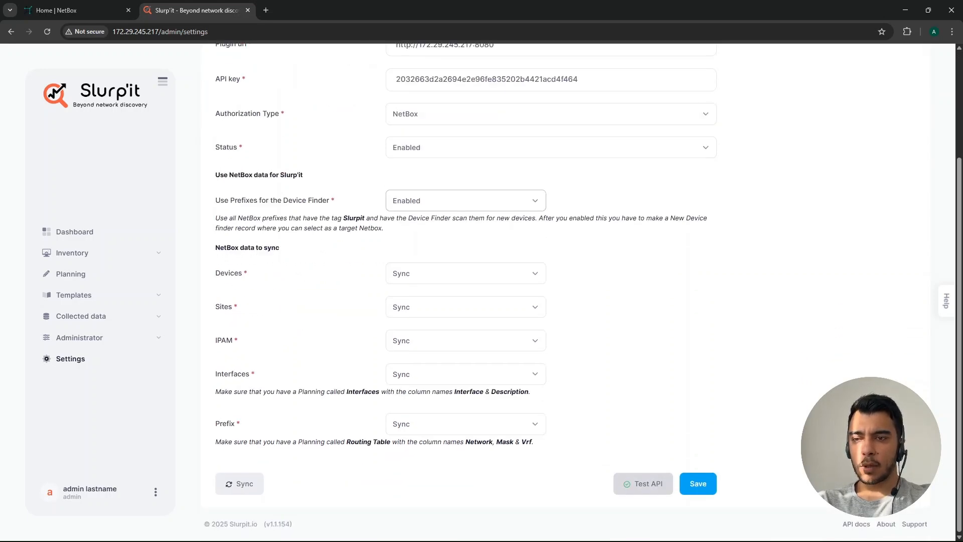
pyautogui.click(643, 484)
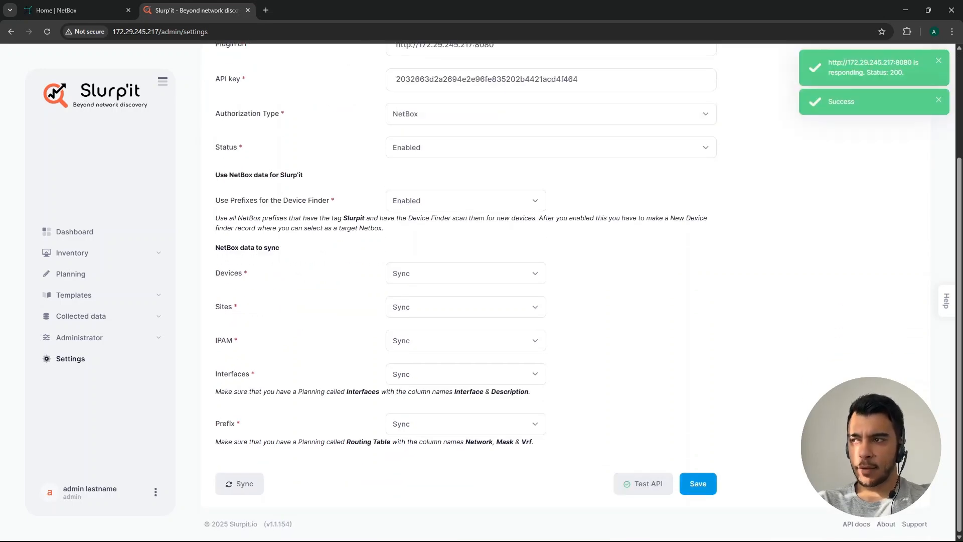
# - Switch to NetBox and open the list of tags to check the slurpit tag
pyautogui.hotkey('ctrl', '1')
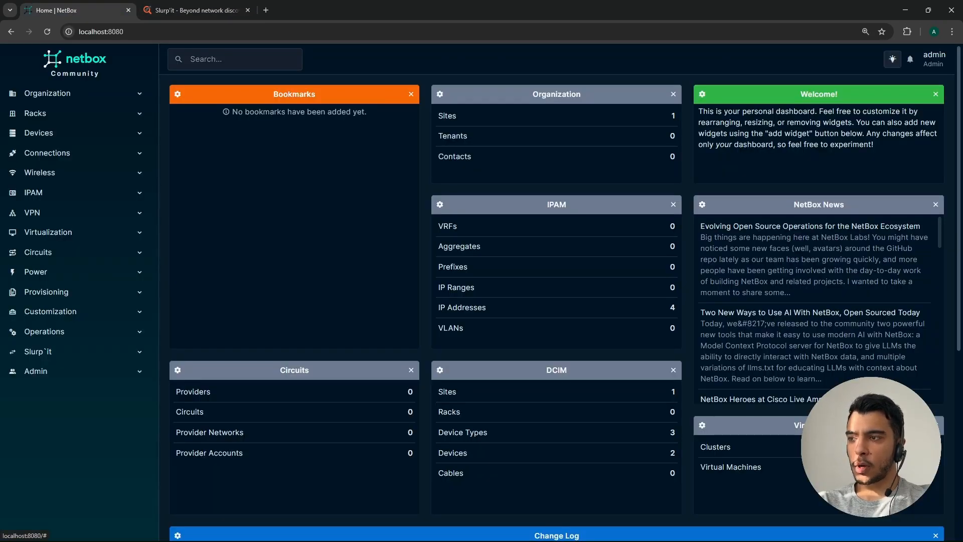
pyautogui.click(50, 311)
pyautogui.click(17, 426)
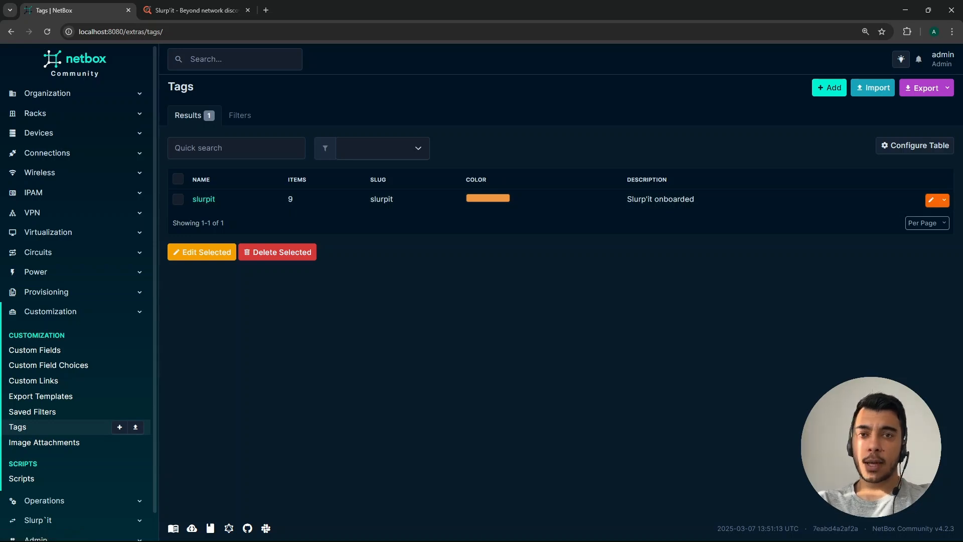
# - Create the IPAM prefix 192.168.50.0/24 without assigning any tags
pyautogui.click(34, 192)
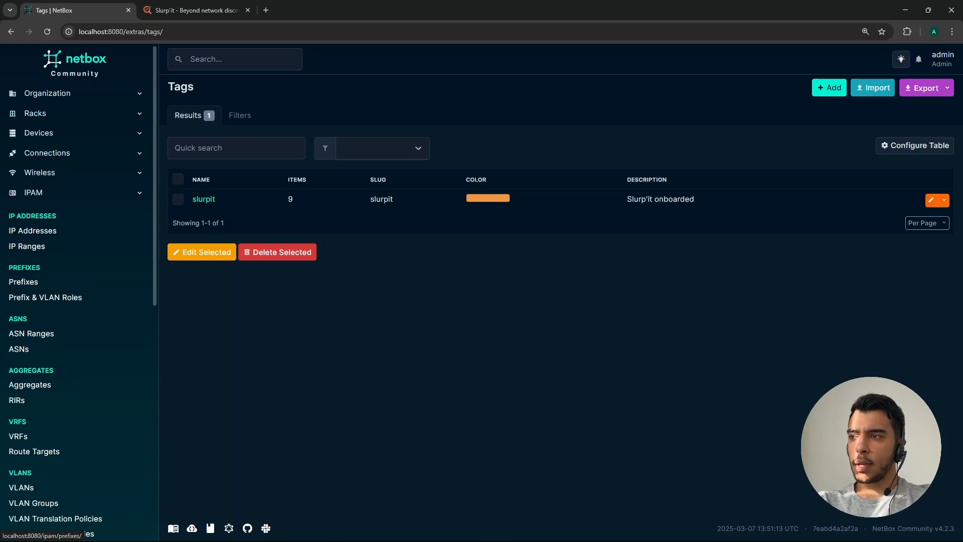
pyautogui.click(23, 281)
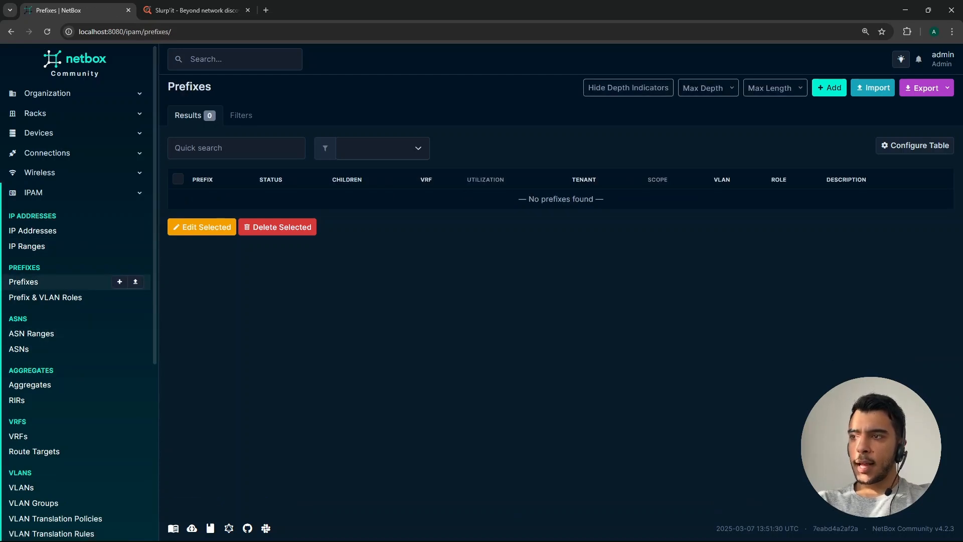
pyautogui.click(829, 88)
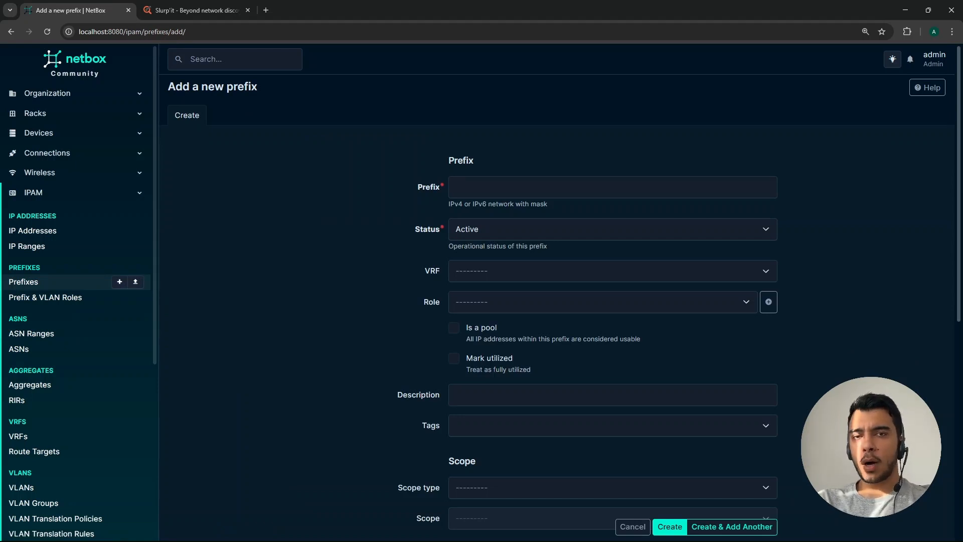
pyautogui.click(501, 187)
pyautogui.press('Down')
pyautogui.press('Return')
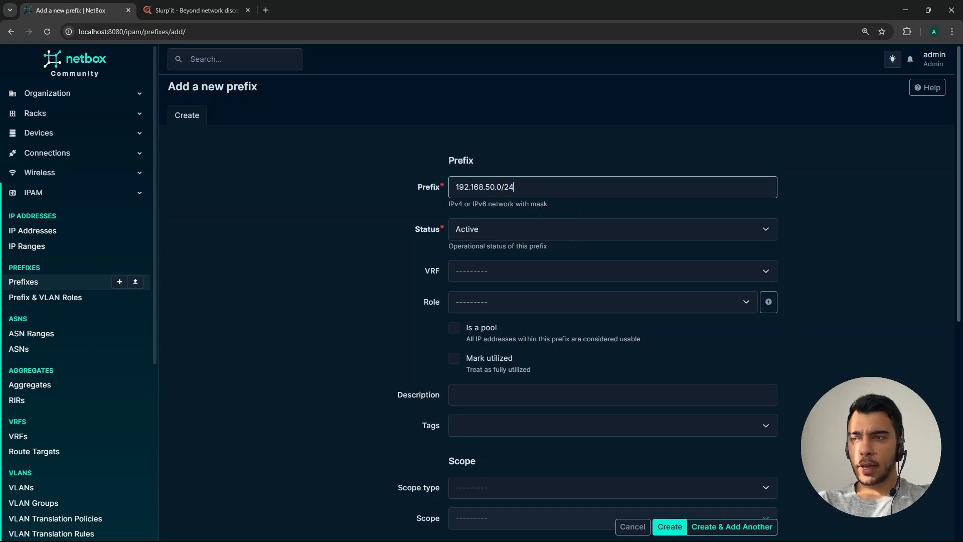
pyautogui.scroll(-3, 557, 301)
pyautogui.click(670, 527)
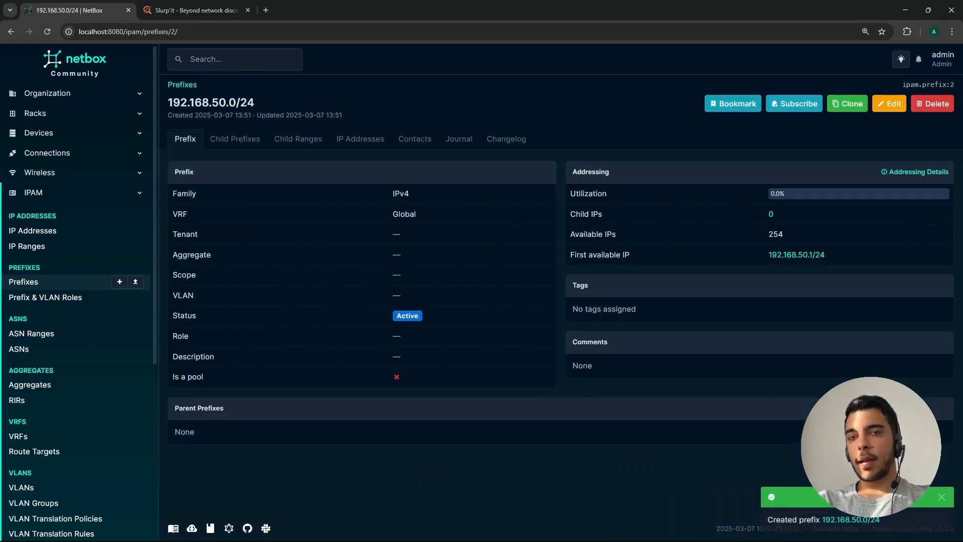
# - Switch to Slurp'it and start a new Device Finder entry with the use of plugin prefixes as target set to Yes
pyautogui.click(196, 10)
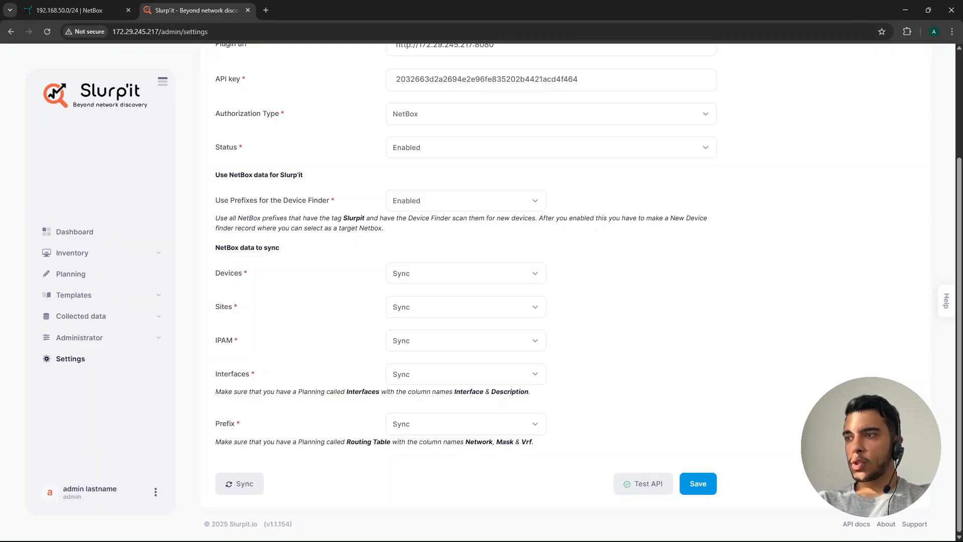
pyautogui.click(71, 253)
pyautogui.click(70, 252)
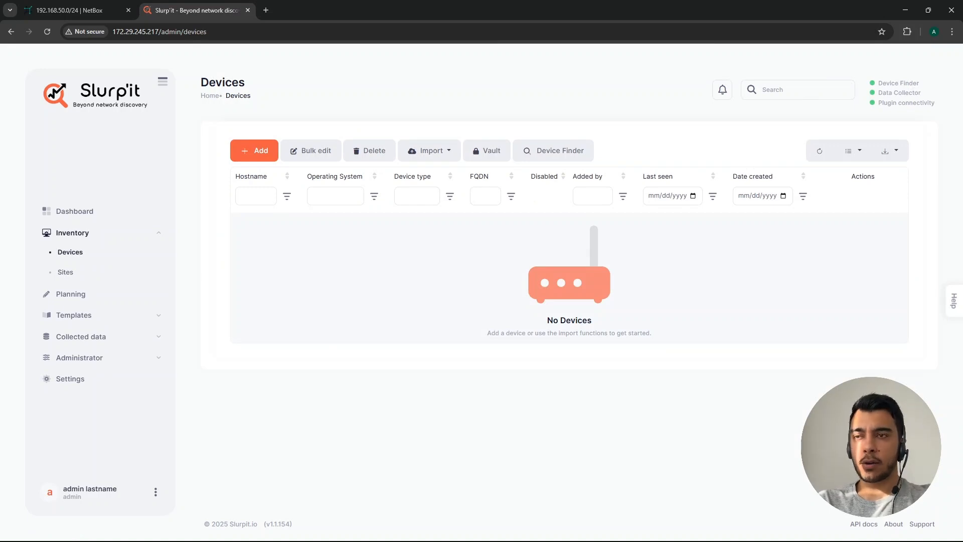
pyautogui.click(554, 151)
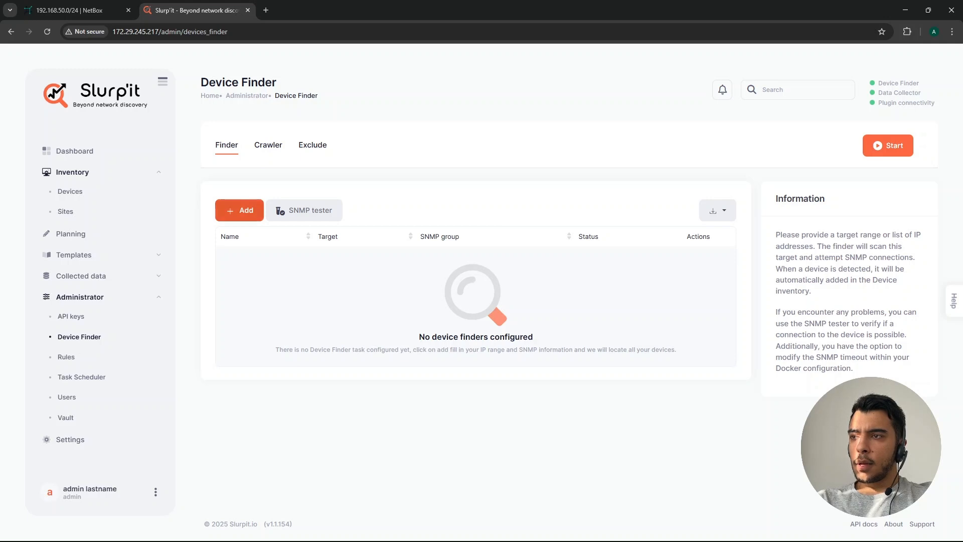
pyautogui.click(239, 210)
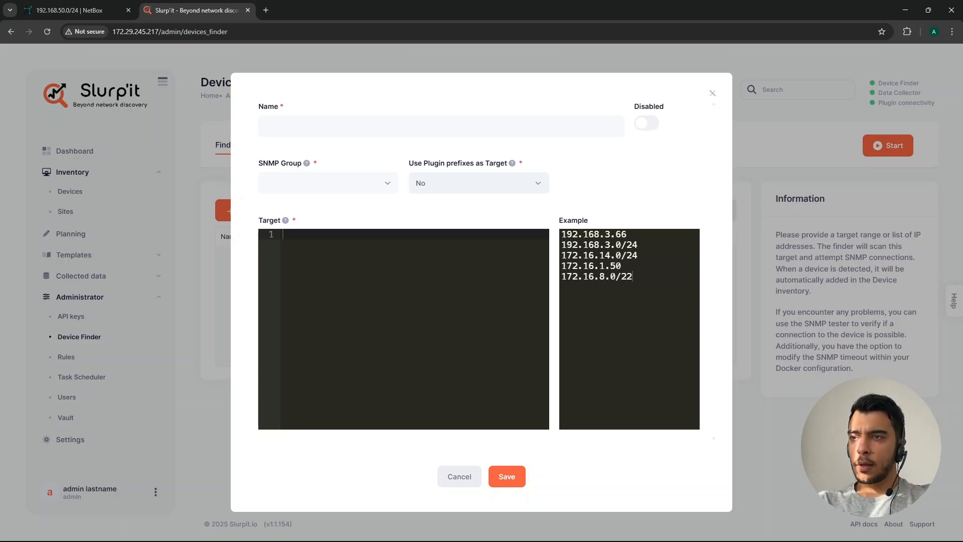
pyautogui.click(478, 183)
pyautogui.click(478, 213)
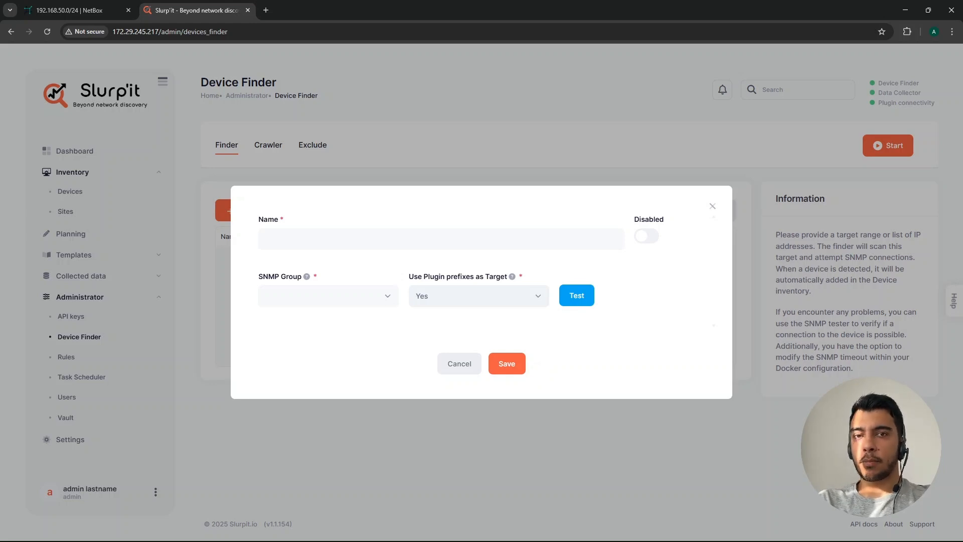
# - Name the finder entry test, assign the default SNMP group, and test the plugin prefix lookup
pyautogui.write('test')
pyautogui.click(328, 296)
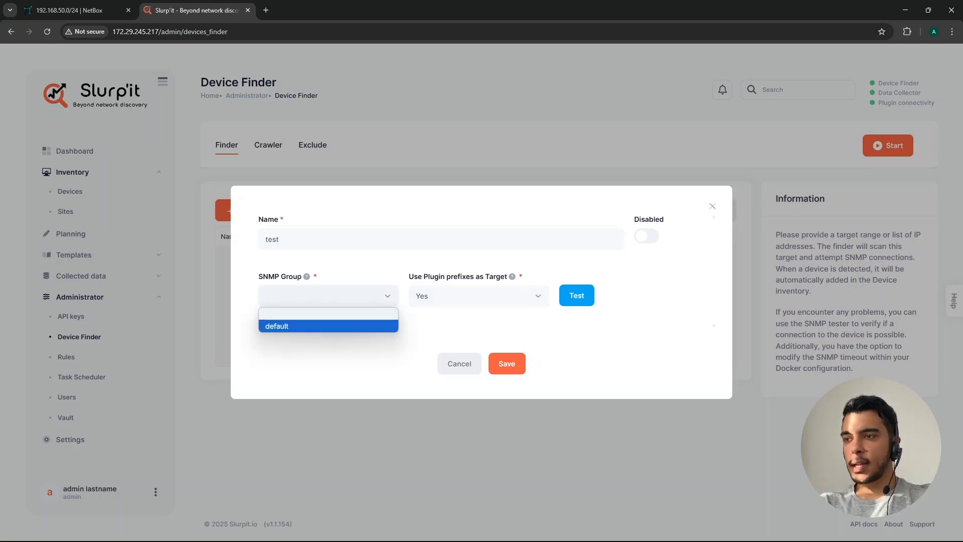
pyautogui.click(329, 326)
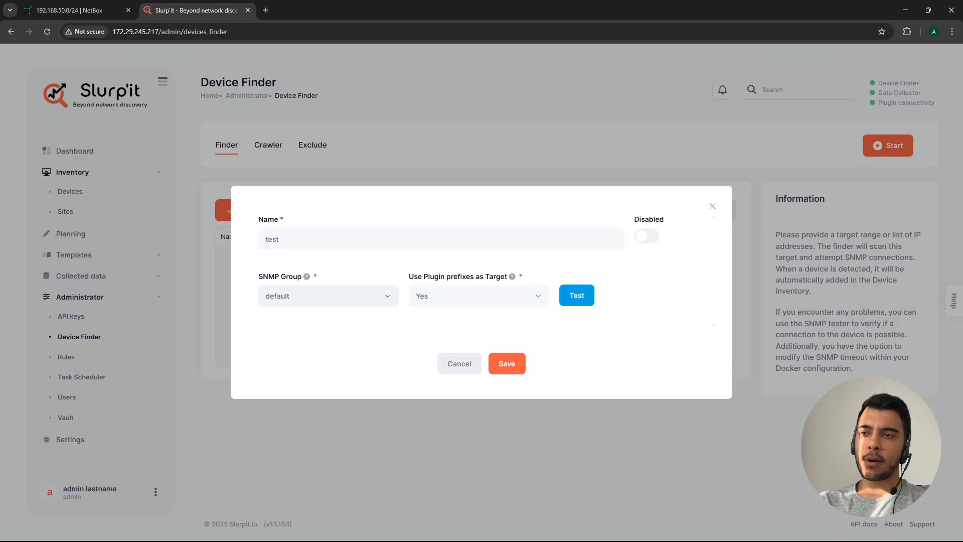
pyautogui.click(577, 295)
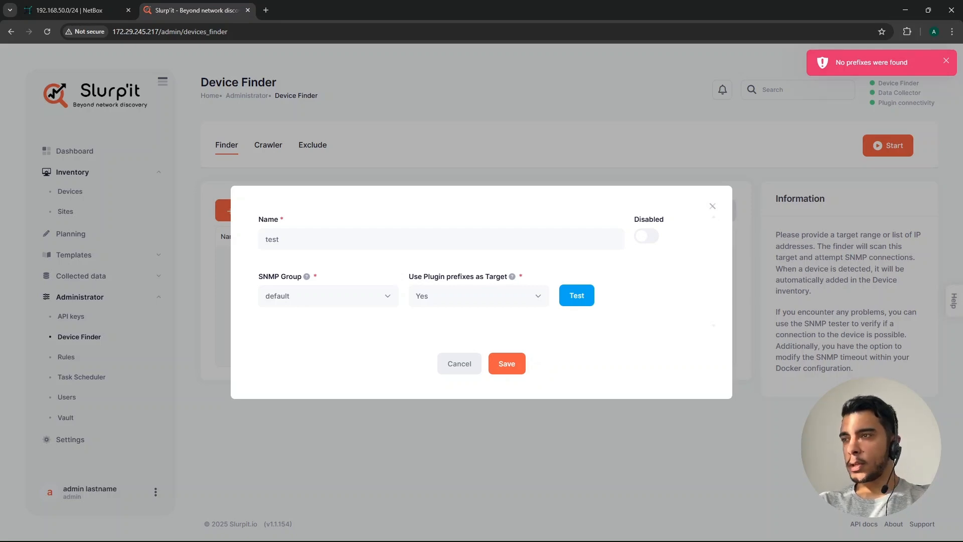
# - Switch to NetBox, add the slurpit tag to the prefix 192.168.50.0/24, and save the prefix
pyautogui.click(75, 10)
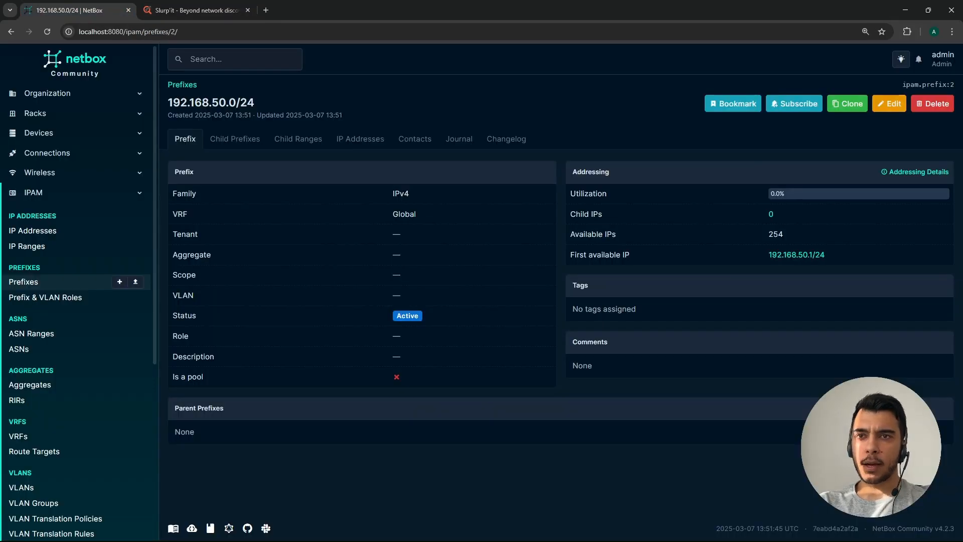
pyautogui.click(889, 103)
pyautogui.scroll(-2, 552, 301)
pyautogui.click(602, 325)
pyautogui.click(466, 349)
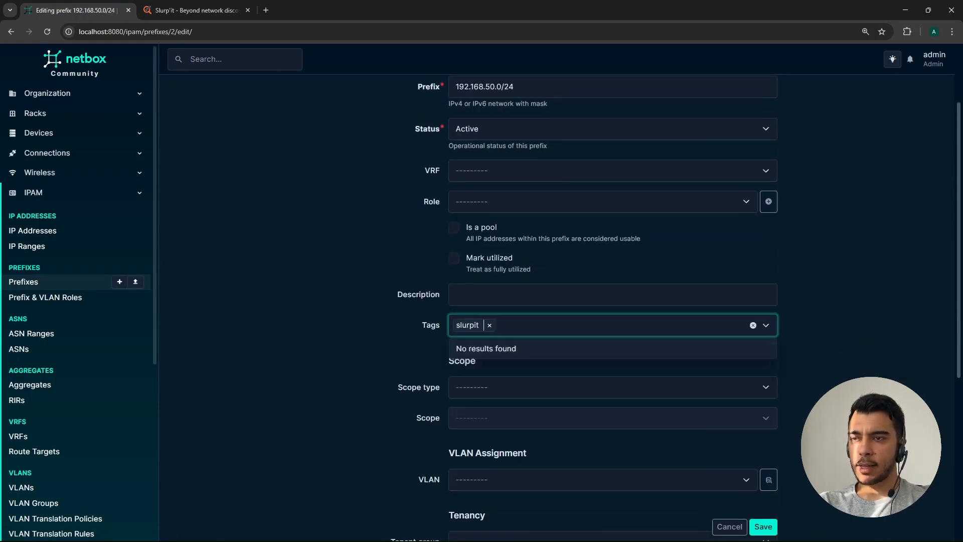
pyautogui.scroll(-3, 603, 301)
pyautogui.click(763, 526)
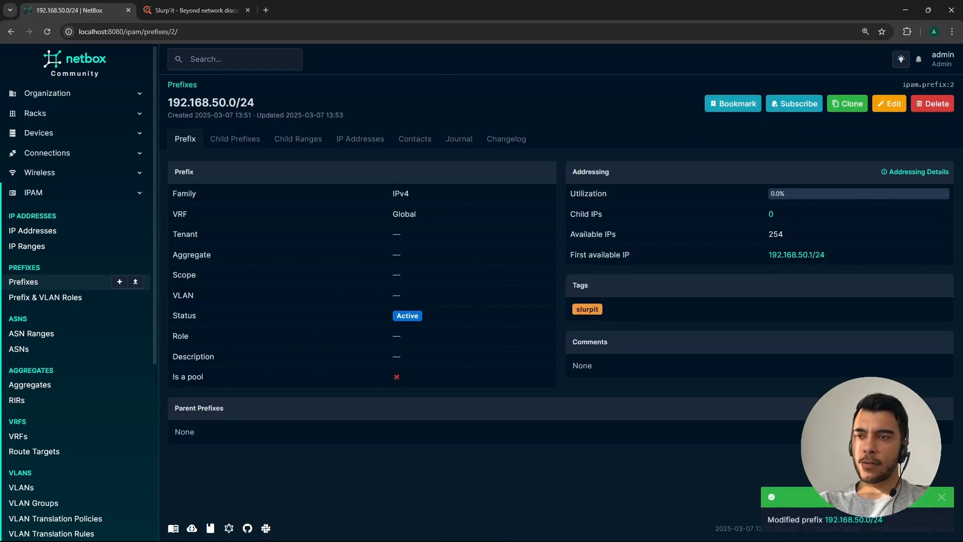
# - Switch back to Slurp'it, repeat the plugin prefix test, and save the finder entry
pyautogui.click(196, 10)
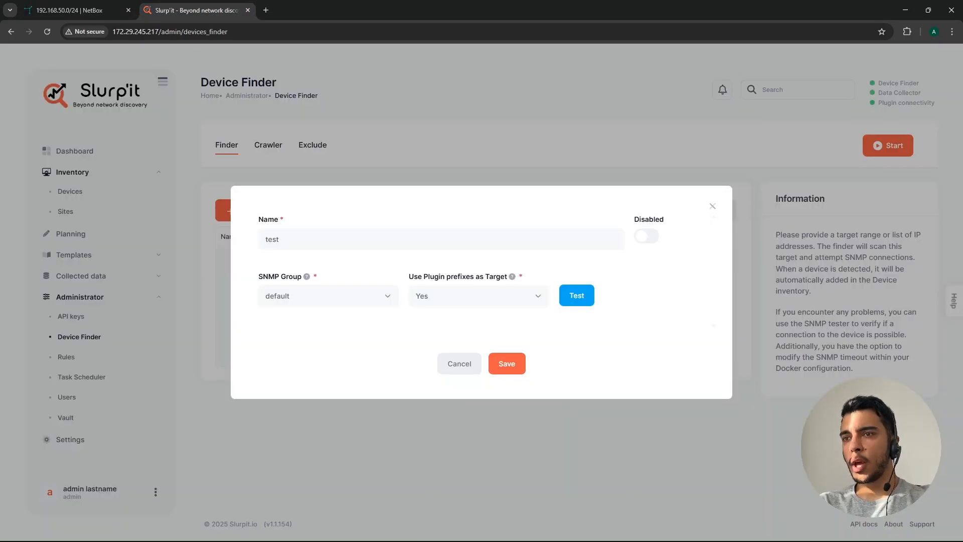
pyautogui.moveTo(776, 96); pyautogui.dragTo(727, 96)
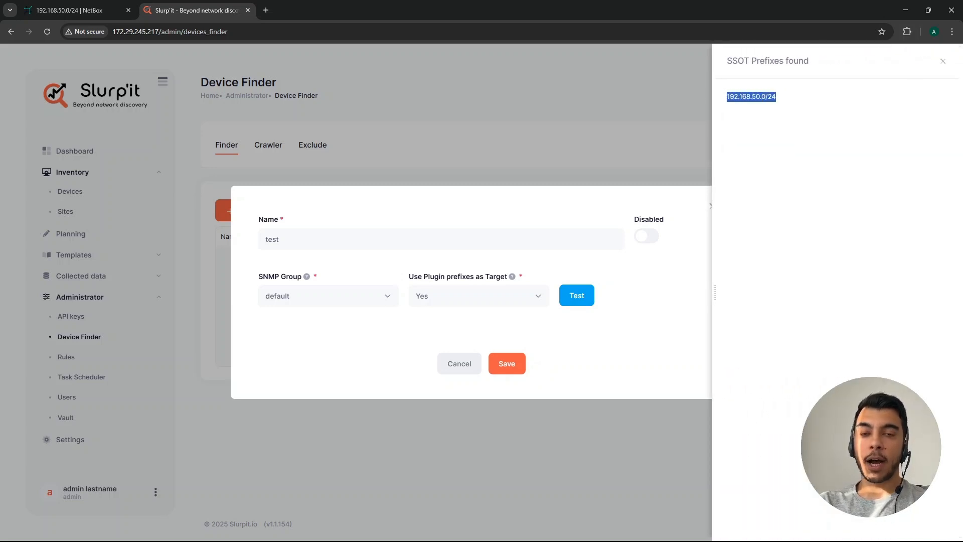
pyautogui.click(507, 363)
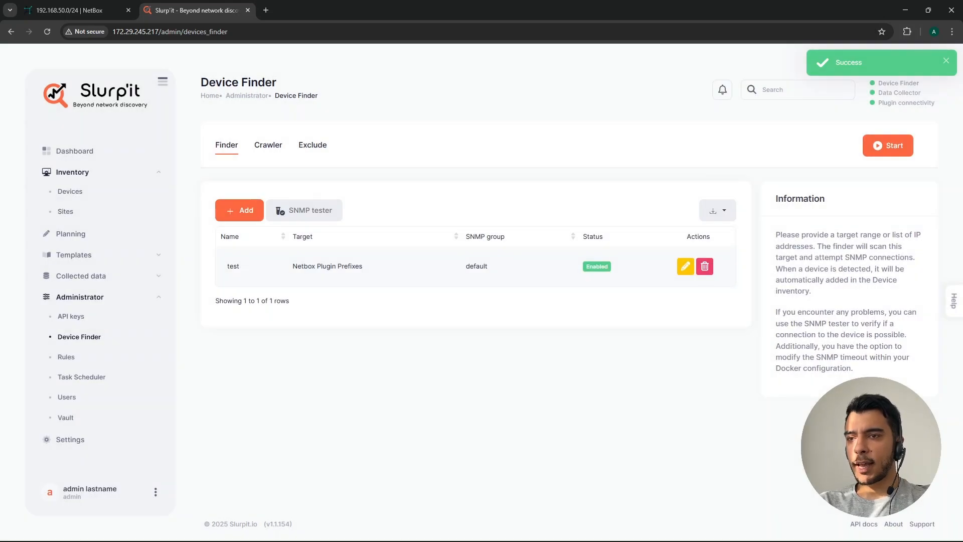
# - Start the Device Finder scan and open the device inventory to check for discovered devices
pyautogui.click(888, 146)
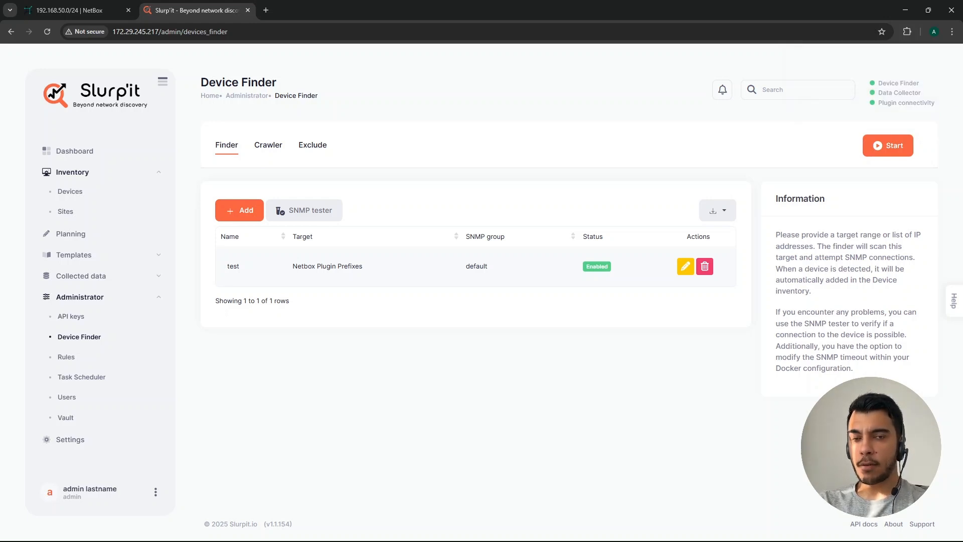
pyautogui.click(70, 191)
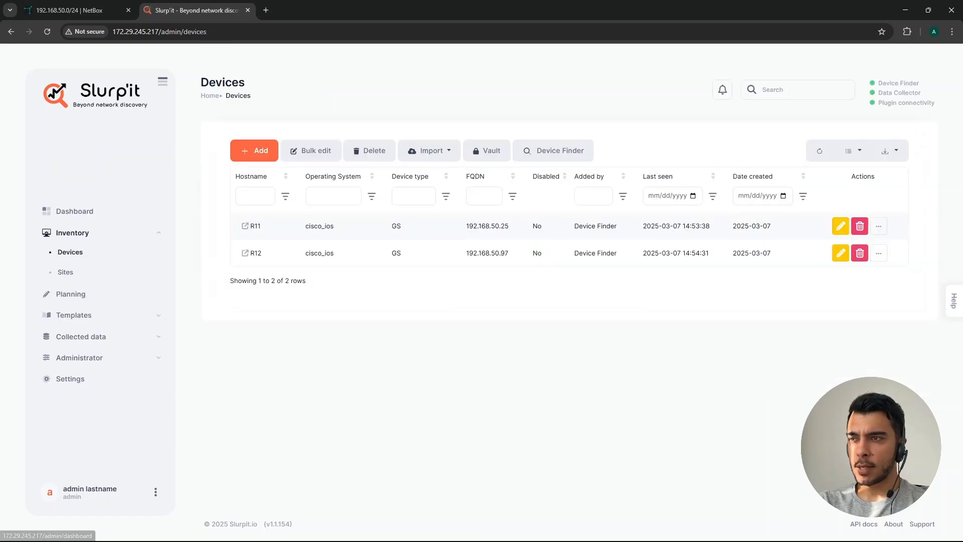